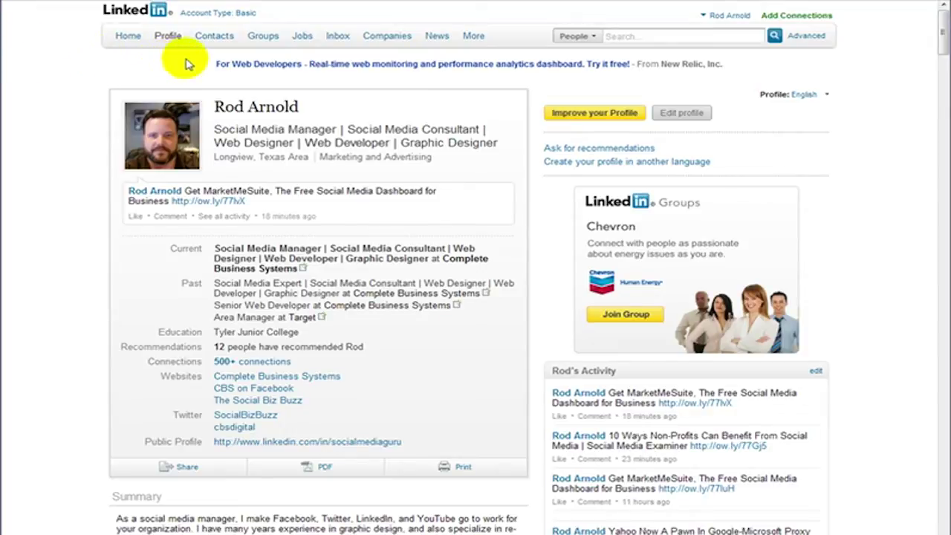
Go to the Contacts page listing all 672 LinkedIn connections
{"action": "mouse_move", "coordinate": [214, 36]}
{"action": "left_click", "coordinate": [167, 38]}
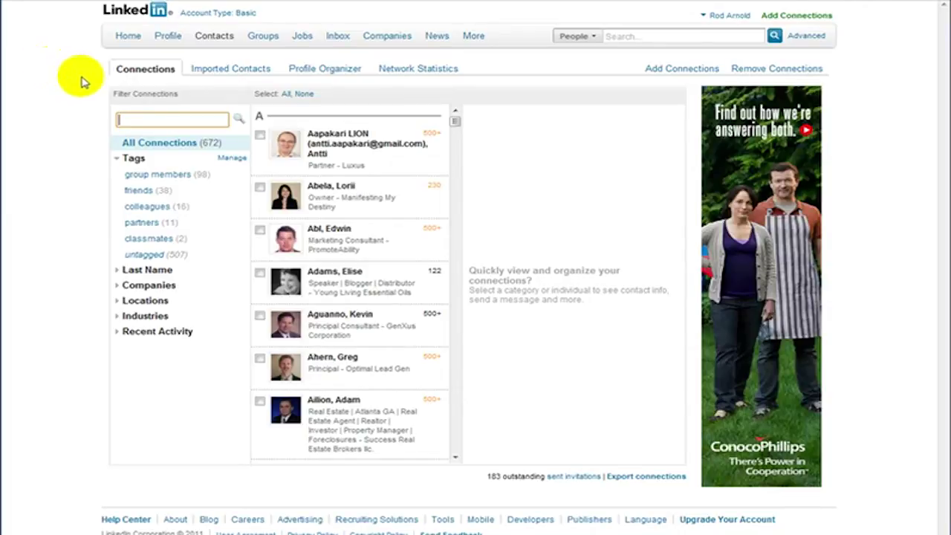
Open the Remove Connections checklist page
{"action": "left_click", "coordinate": [761, 69]}
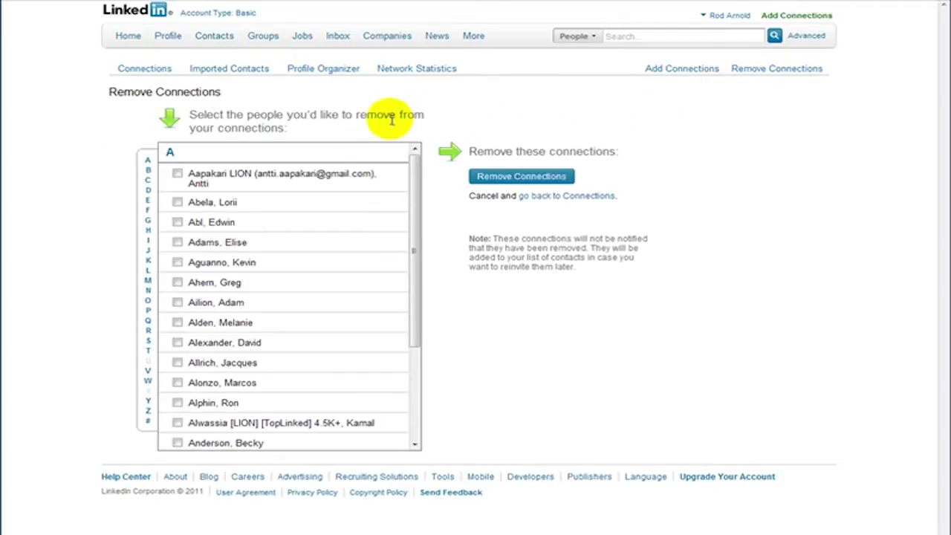
Remove three connections from near the top of the A names
{"action": "left_click", "coordinate": [177, 223]}
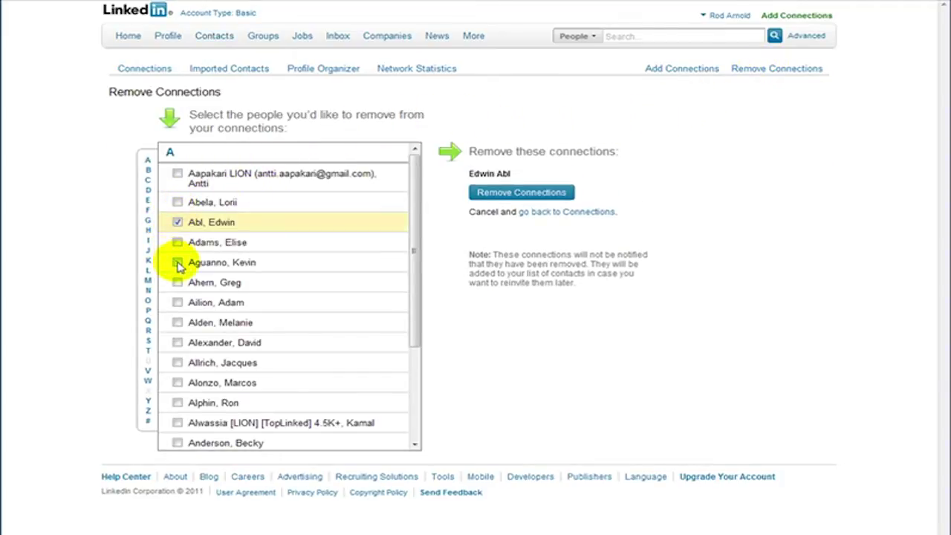
{"action": "left_click", "coordinate": [178, 263]}
{"action": "left_click", "coordinate": [178, 303]}
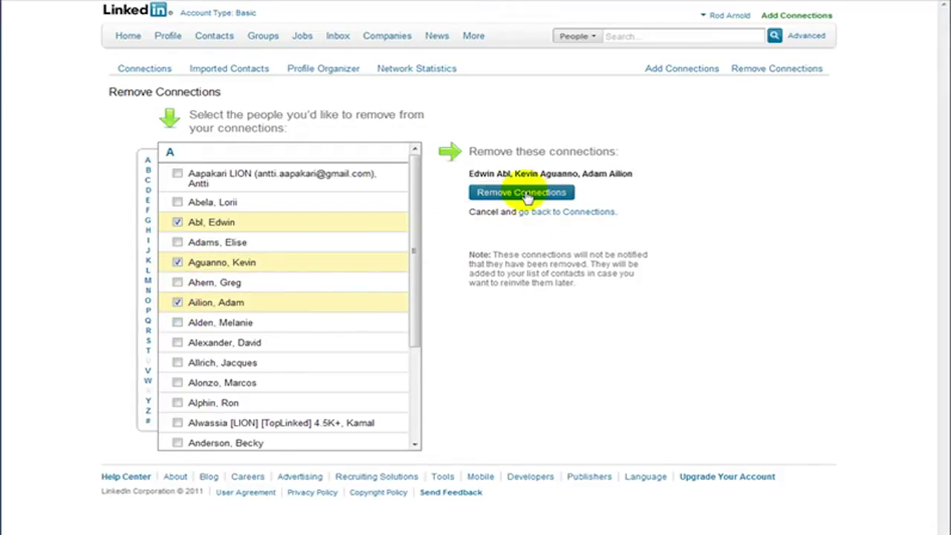
{"action": "left_click", "coordinate": [214, 37]}
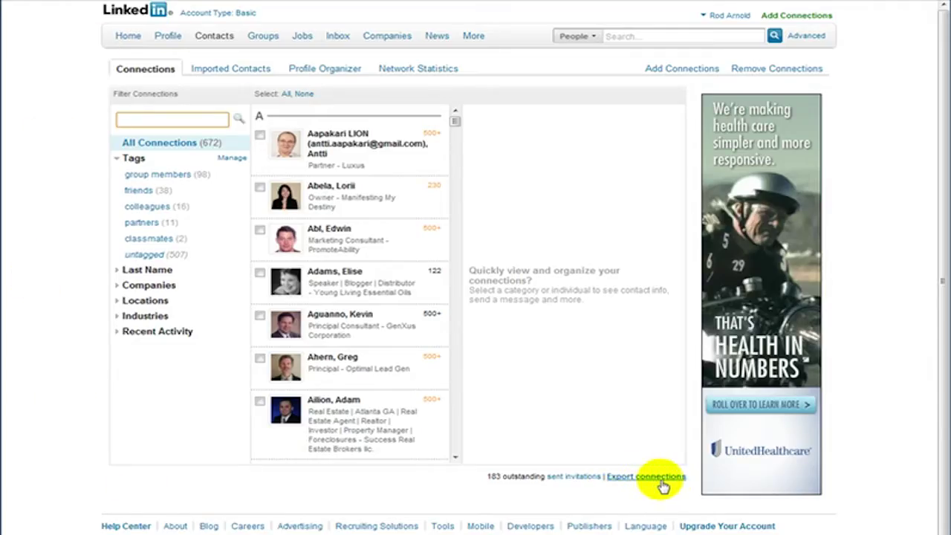
Export connections as a Microsoft Outlook CSV, answering the CAPTCHA 'aticlean faid'
{"action": "left_click", "coordinate": [642, 479]}
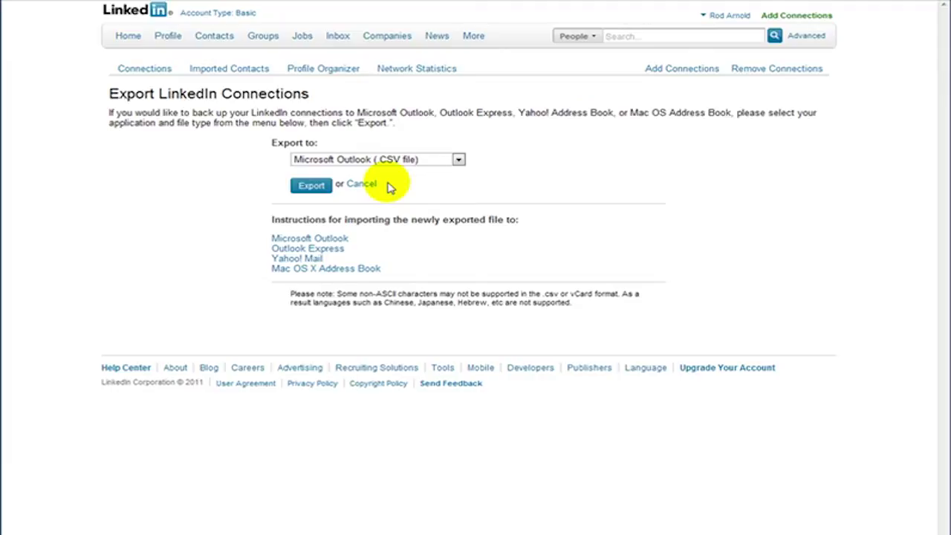
{"action": "left_click", "coordinate": [311, 186]}
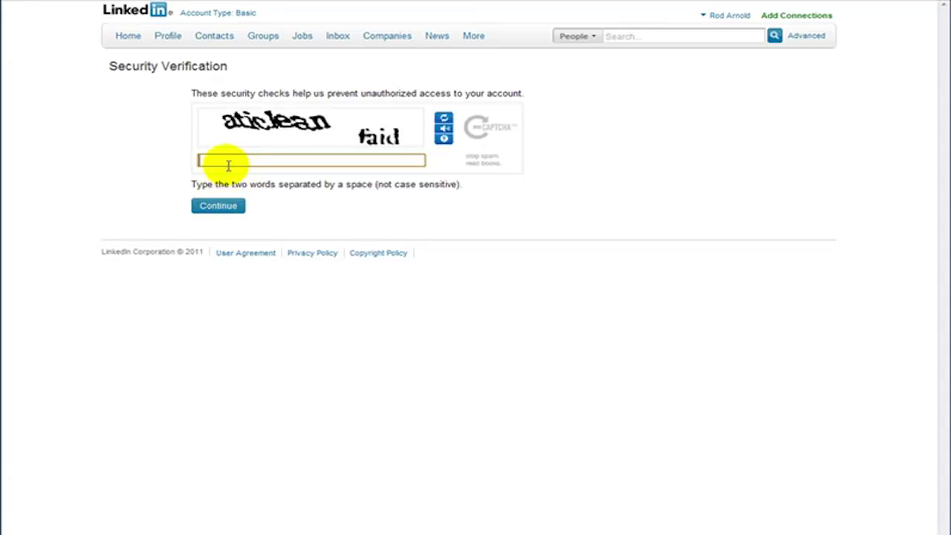
{"action": "type", "text": "aticl"}
{"action": "type", "text": "ean faid"}
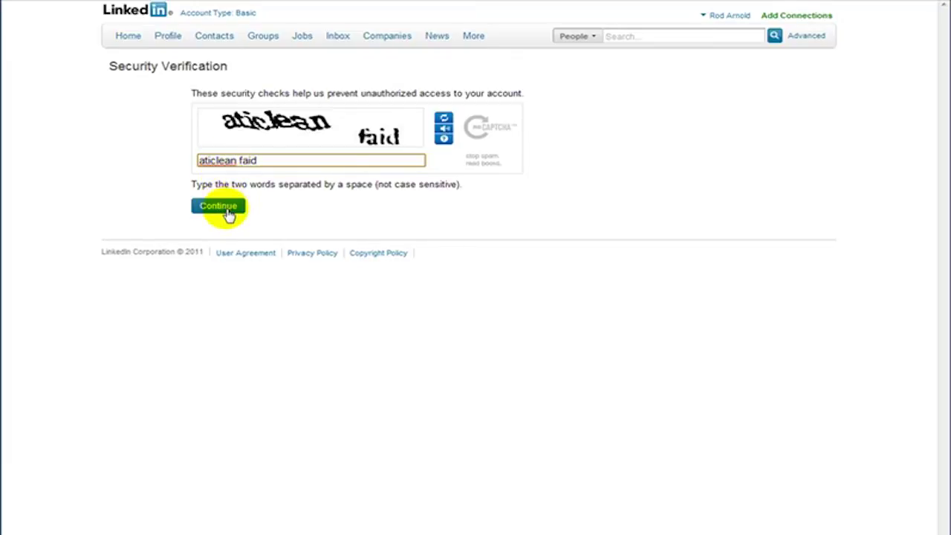
{"action": "left_click", "coordinate": [223, 208]}
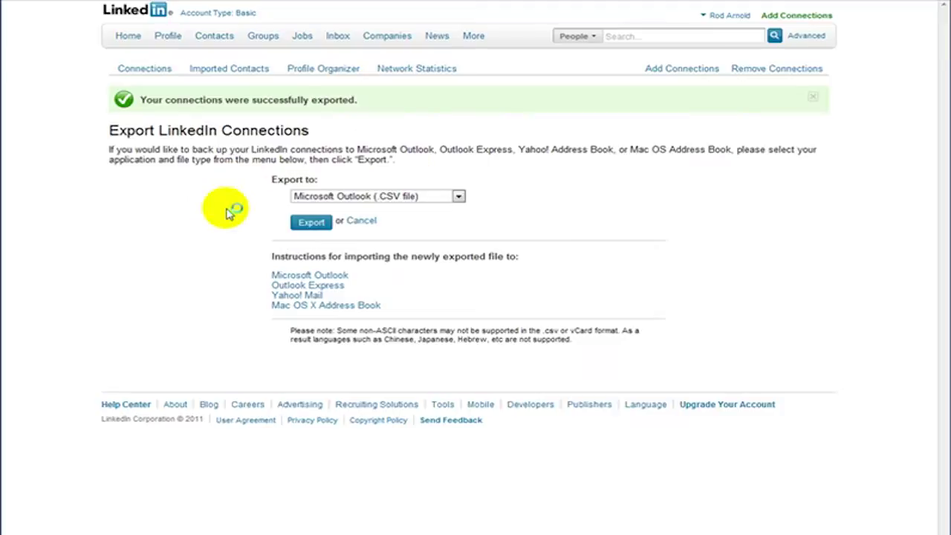
{"action": "left_click", "coordinate": [304, 224]}
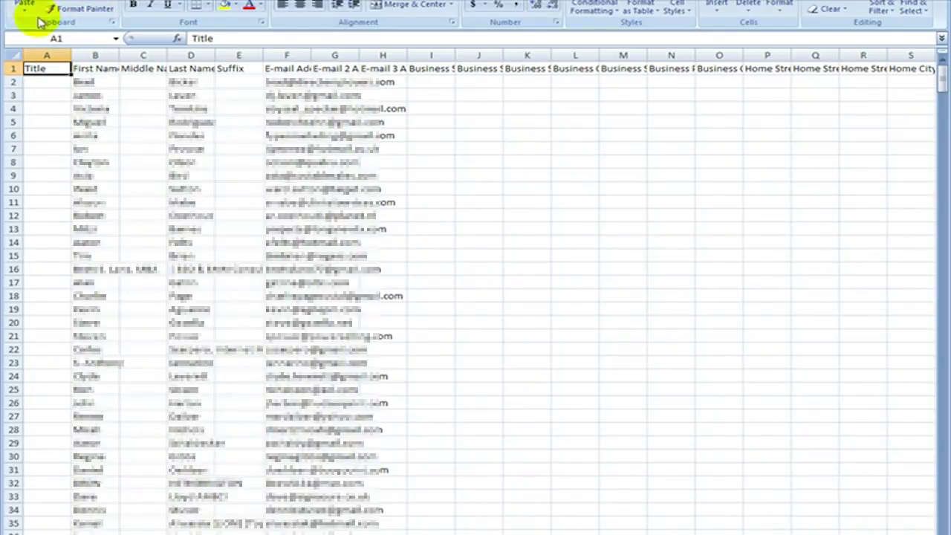
Clear the header row and delete the empty columns A, C and E
{"action": "left_click", "coordinate": [10, 68]}
{"action": "key", "text": "Delete"}
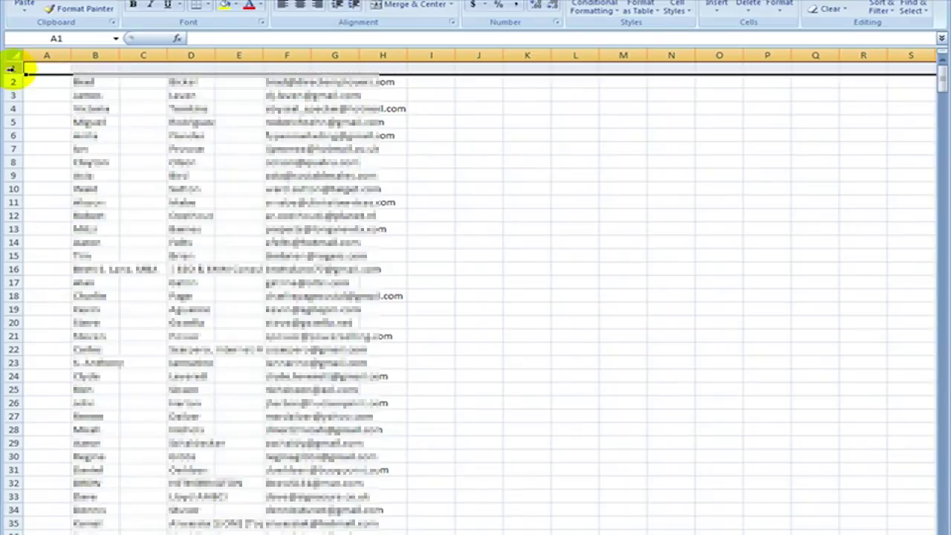
{"action": "left_click", "coordinate": [42, 54]}
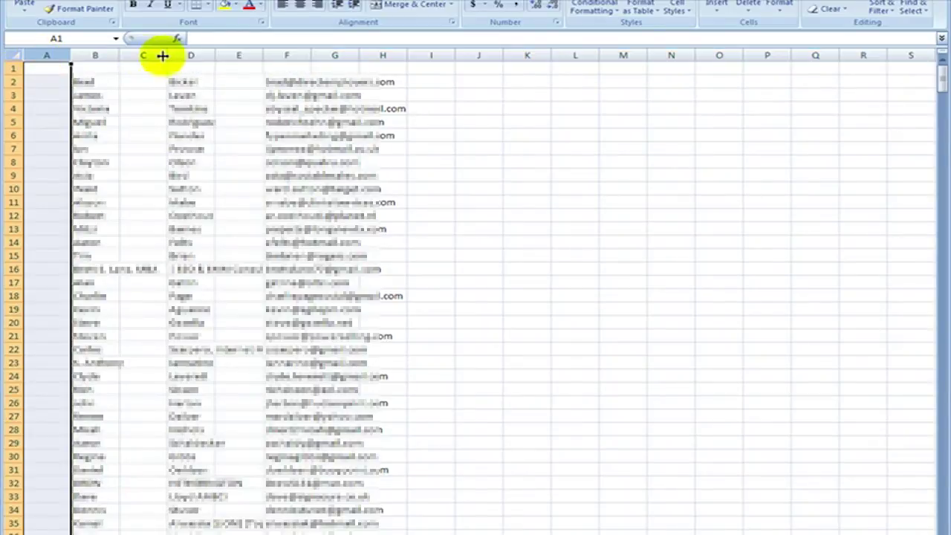
{"action": "left_click", "coordinate": [144, 55]}
{"action": "left_click", "coordinate": [239, 54]}
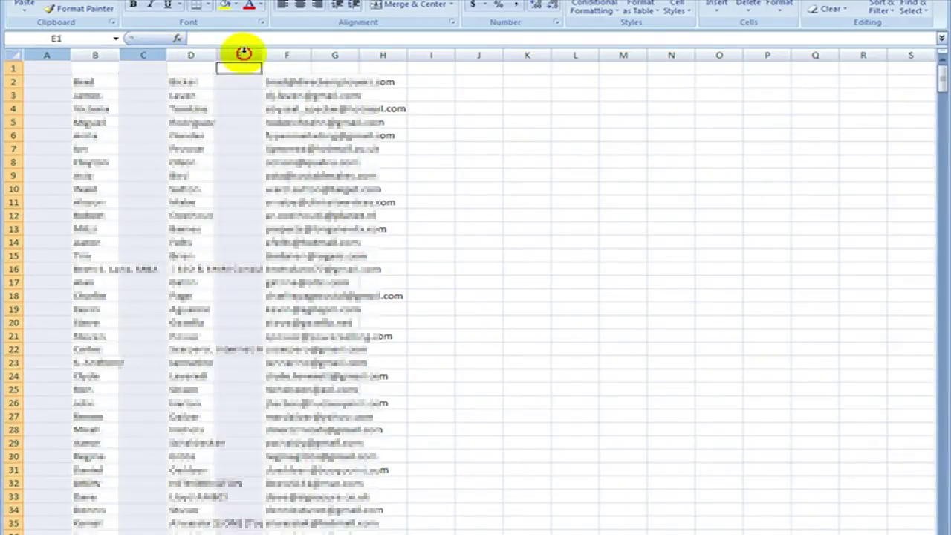
{"action": "right_click", "coordinate": [240, 54]}
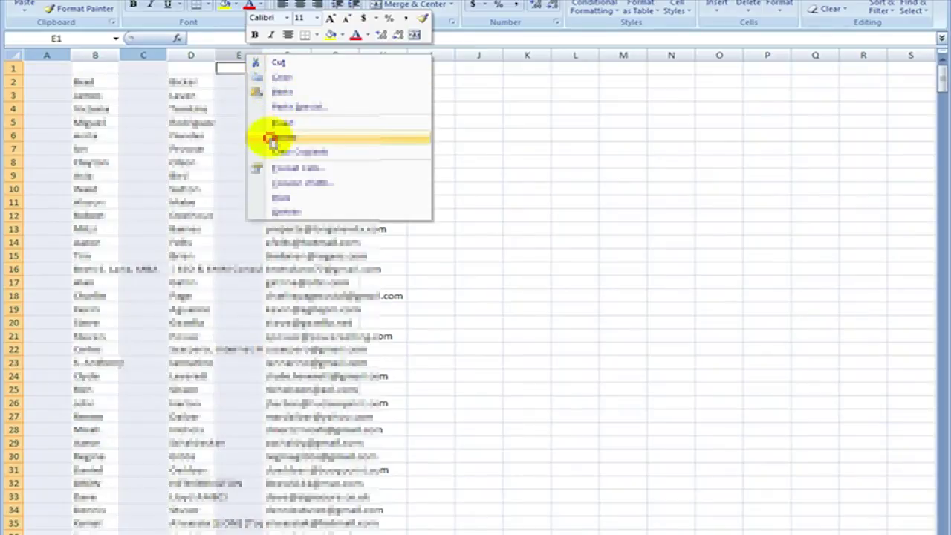
{"action": "left_click", "coordinate": [282, 138]}
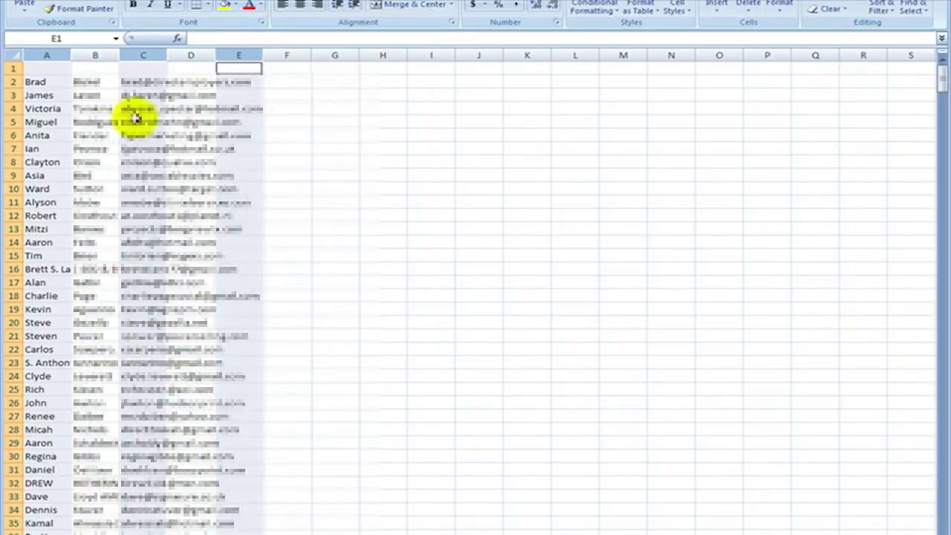
Copy the name and email columns A–C
{"action": "left_click", "coordinate": [40, 80]}
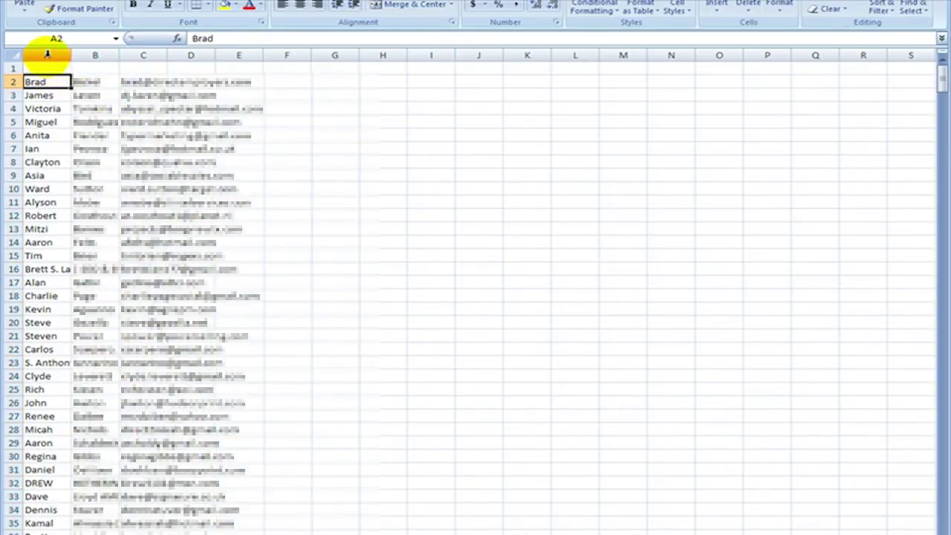
{"action": "left_click_drag", "start_coordinate": [47, 54], "coordinate": [136, 53]}
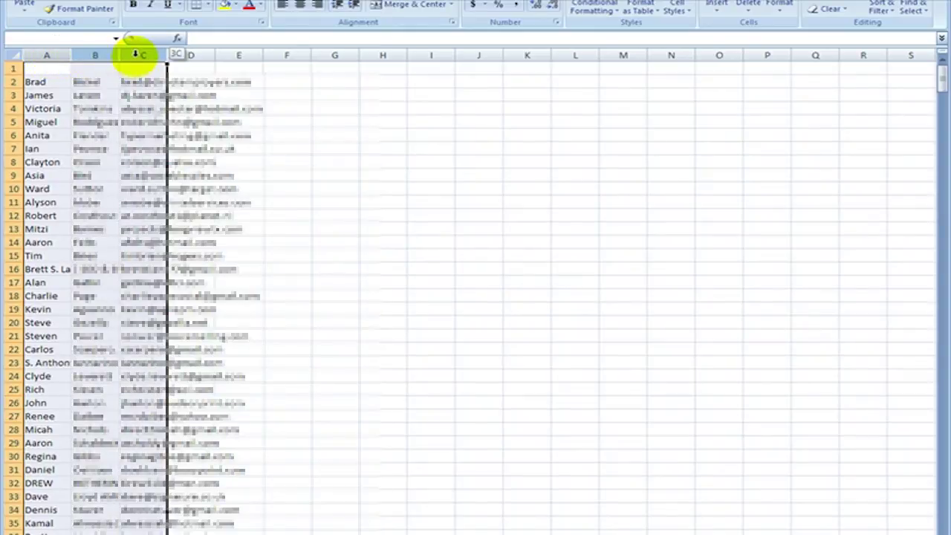
{"action": "left_click_drag", "start_coordinate": [136, 53], "coordinate": [137, 54]}
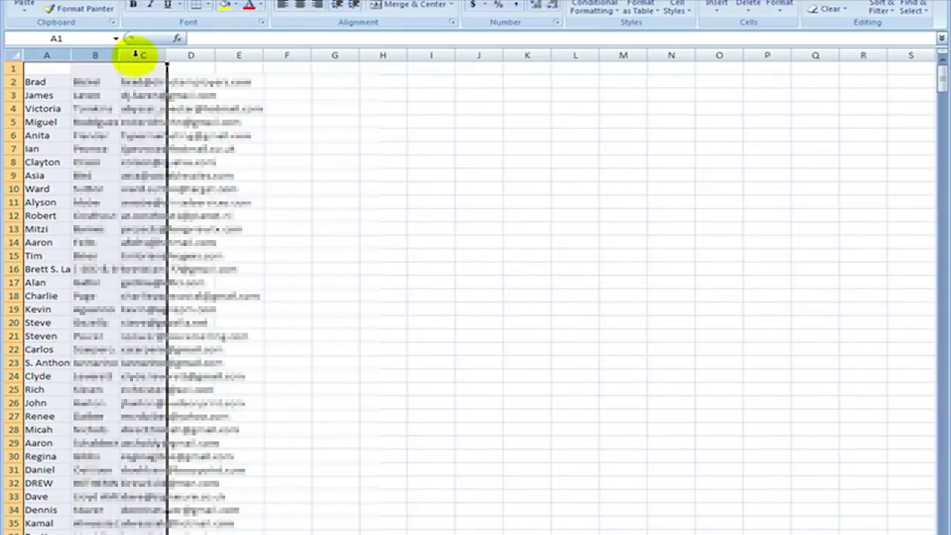
{"action": "right_click", "coordinate": [89, 87]}
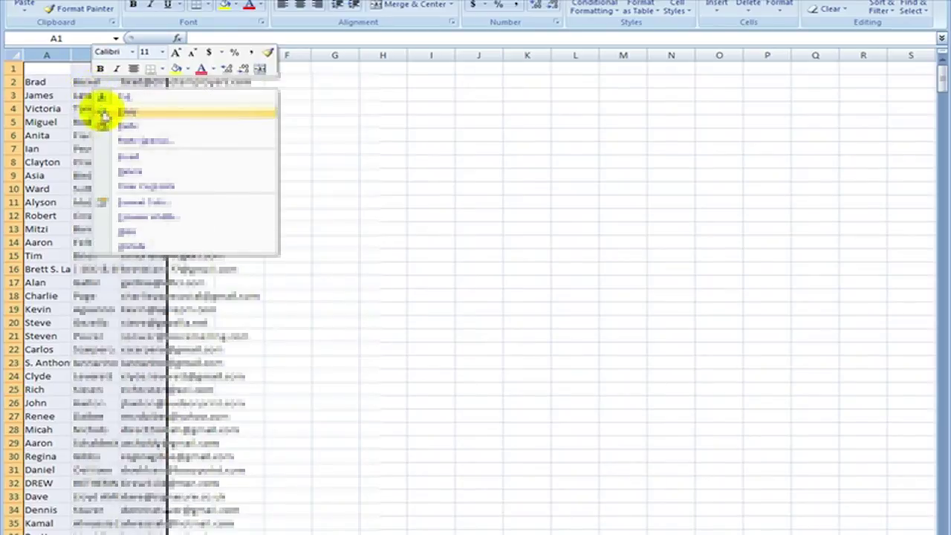
{"action": "left_click", "coordinate": [104, 112]}
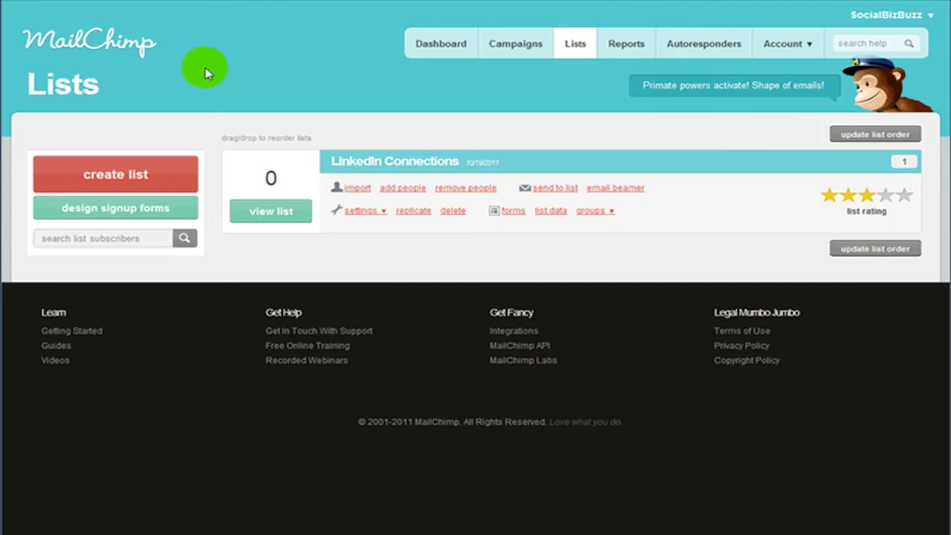
{"action": "left_click", "coordinate": [356, 188]}
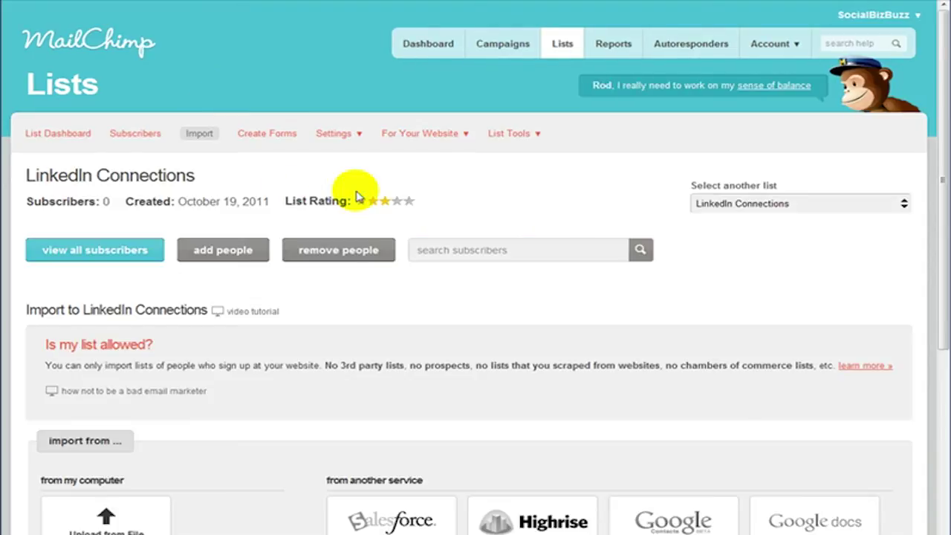
Import the copied names and emails via Copy/Paste from Excel into LinkedIn Connections
{"action": "scroll", "coordinate": [357, 196], "scroll_direction": "down", "scroll_amount": 4}
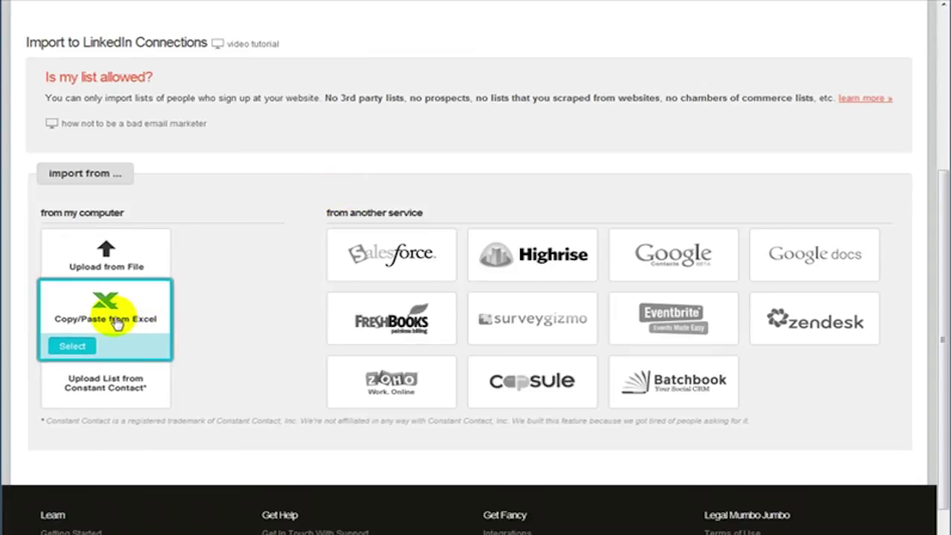
{"action": "mouse_move", "coordinate": [105, 320]}
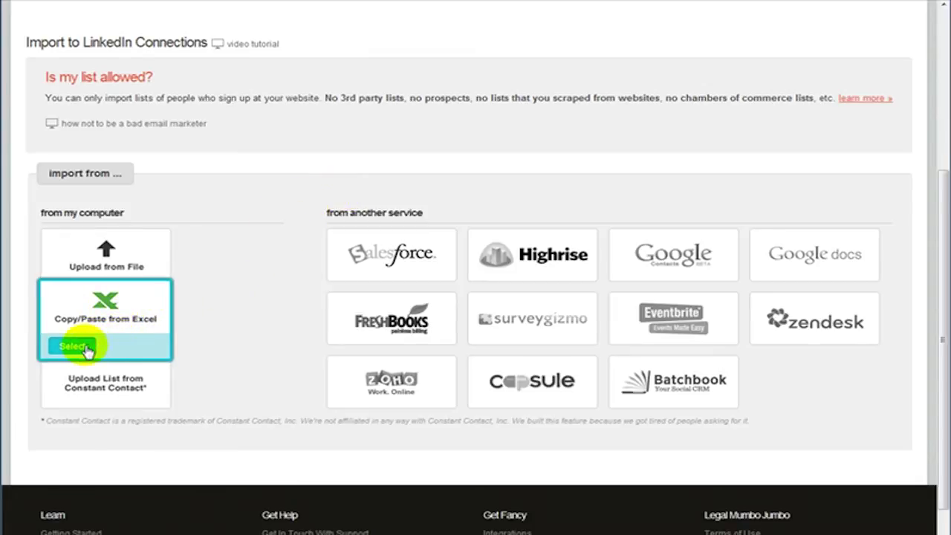
{"action": "left_click", "coordinate": [74, 353]}
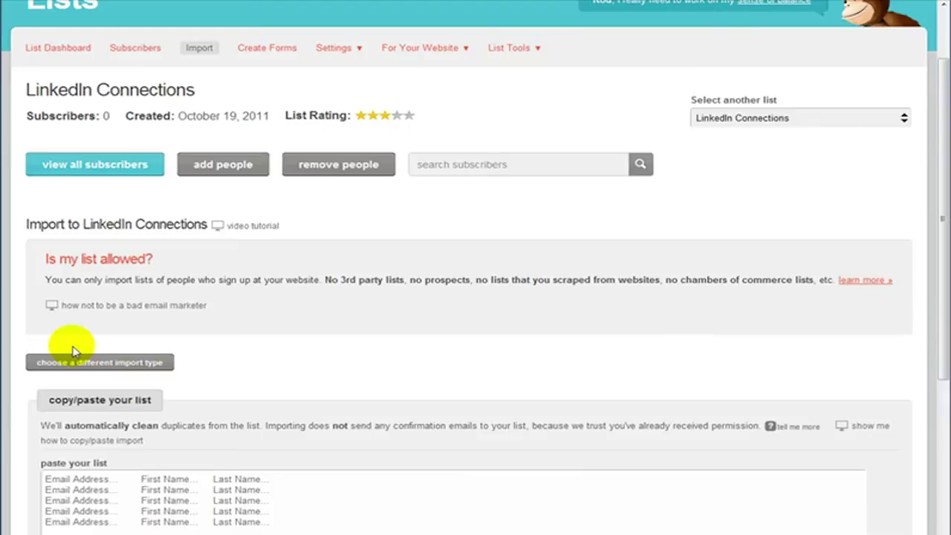
{"action": "scroll", "coordinate": [282, 301], "scroll_direction": "down", "scroll_amount": 3}
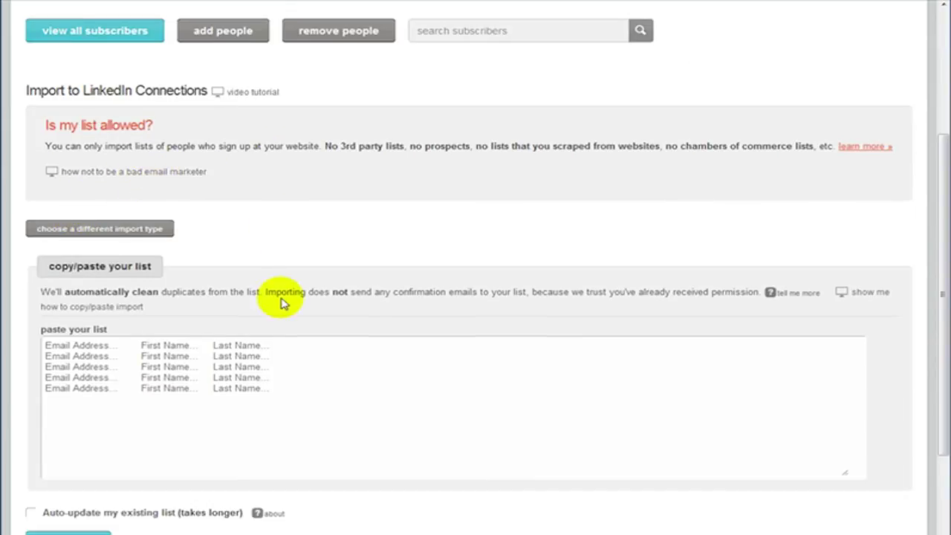
{"action": "left_click", "coordinate": [257, 367]}
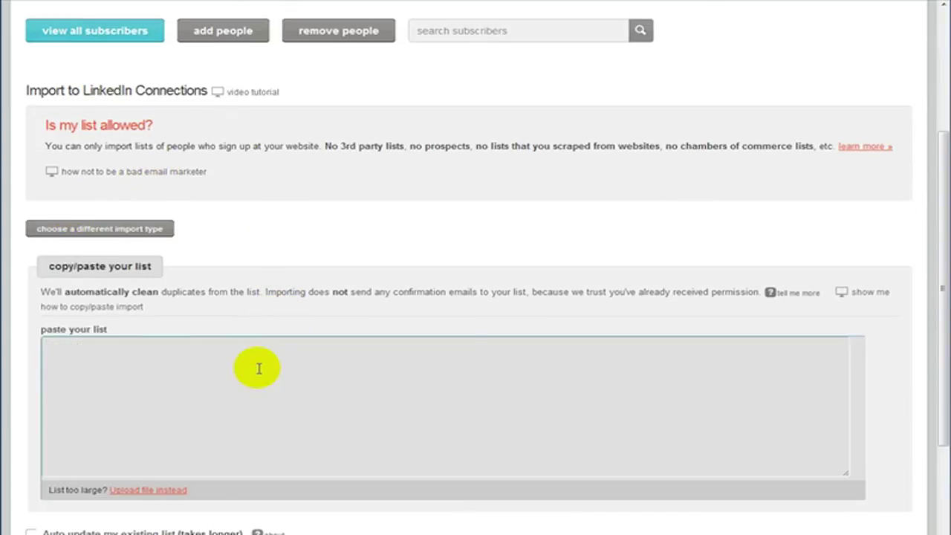
{"action": "key", "text": "ctrl+v"}
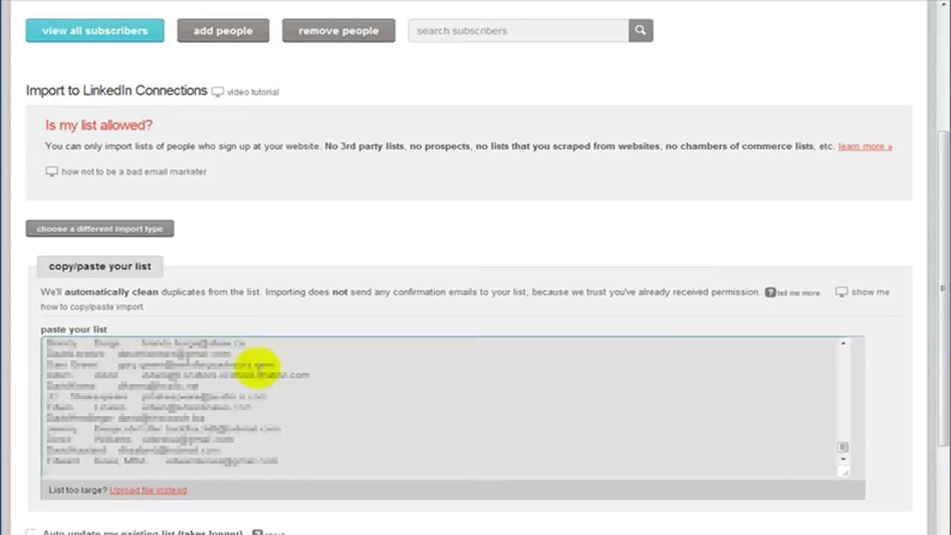
{"action": "scroll", "coordinate": [257, 367], "scroll_direction": "down", "scroll_amount": 2}
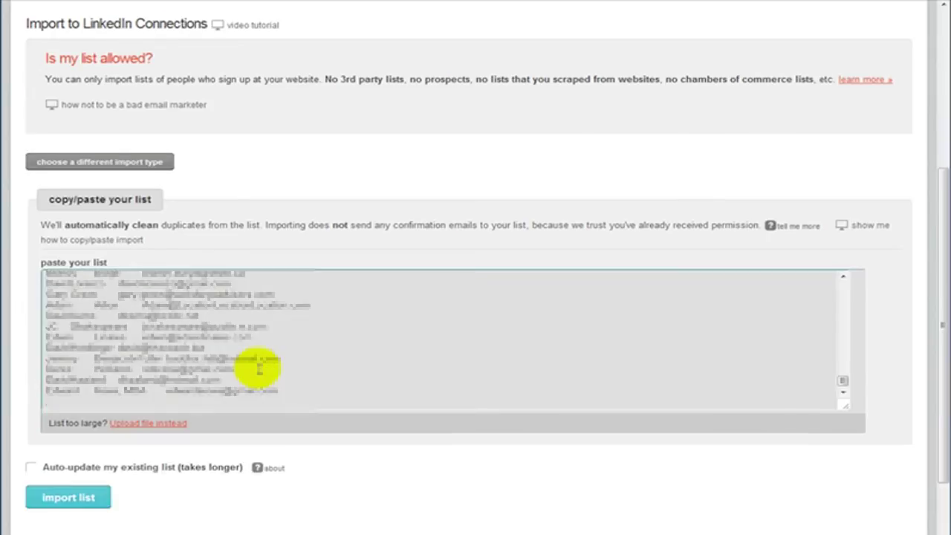
{"action": "left_click", "coordinate": [69, 497]}
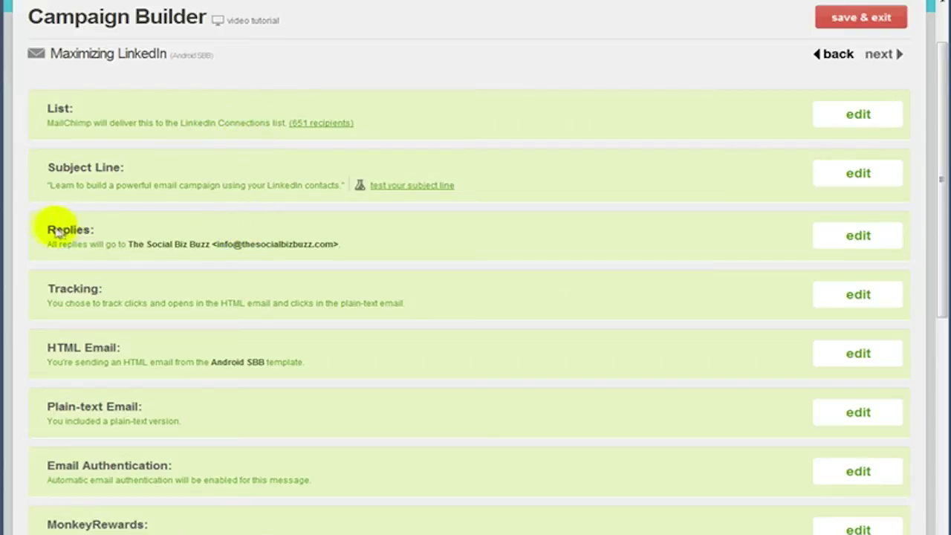
Scroll down the Maximizing LinkedIn campaign summary to the sending and testing options
{"action": "scroll", "coordinate": [21, 227], "scroll_direction": "down", "scroll_amount": 5}
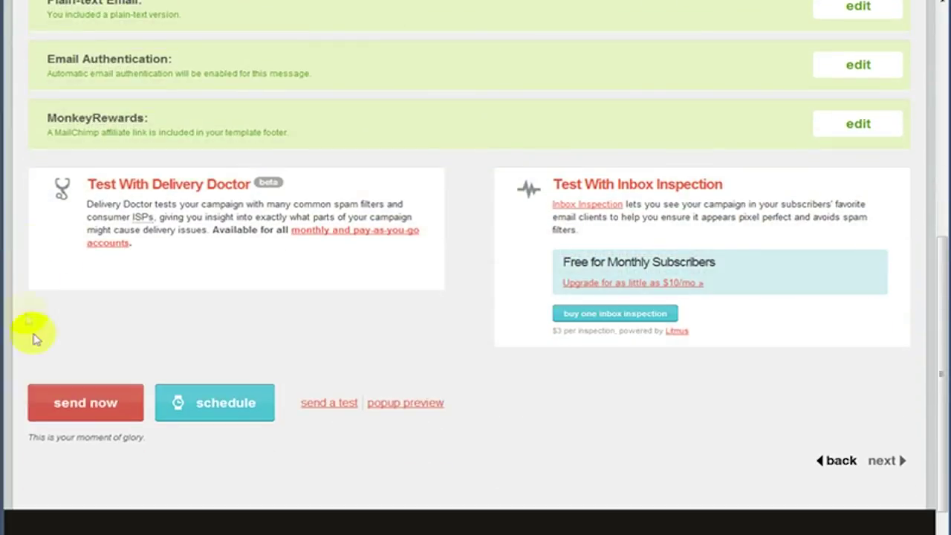